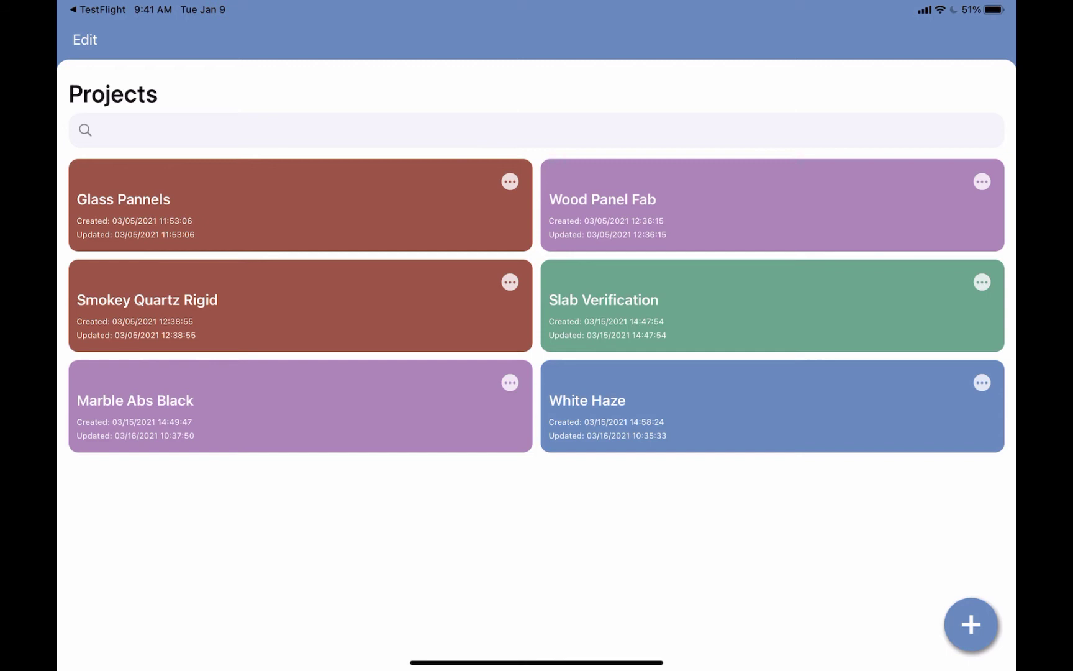
- Start a new project with parts 60×26 ×45 and 48×22 ×45, plus a 120×60 stock sheet
left_click(971, 624)
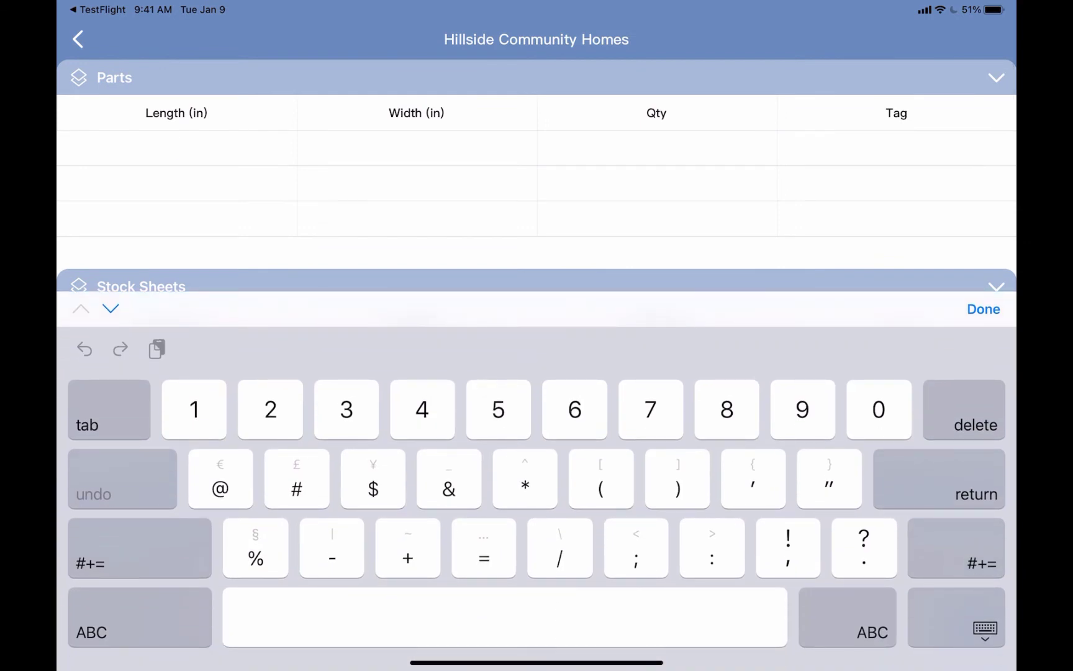
type("6")
type("0")
key("Tab")
type("26")
key("Tab")
type("45")
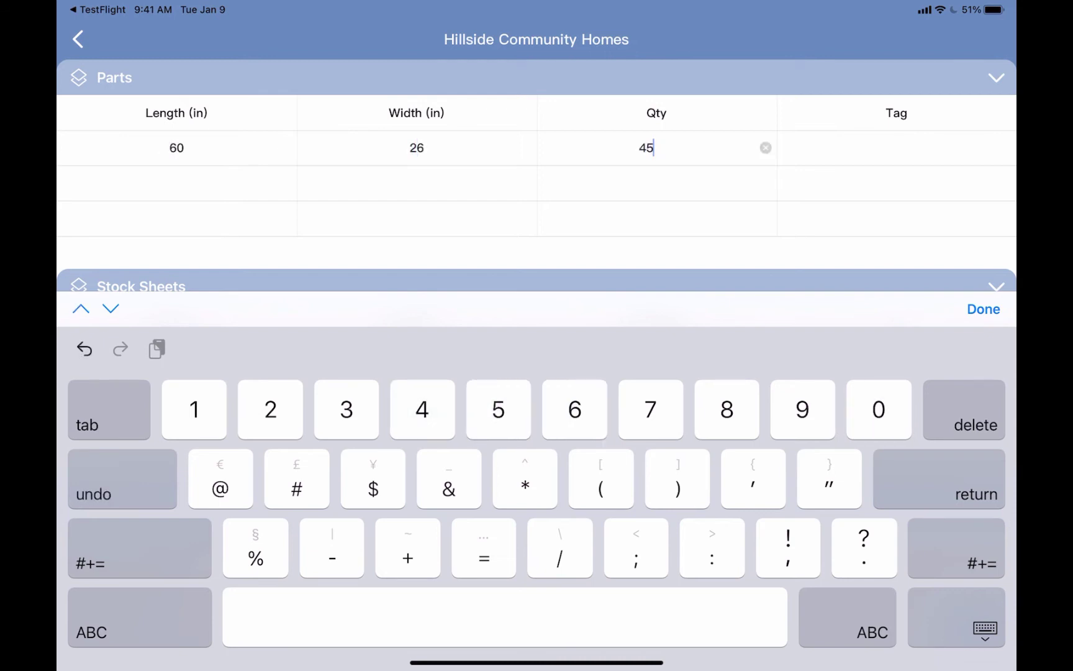
key("Return")
type("48")
key("Tab")
type("22")
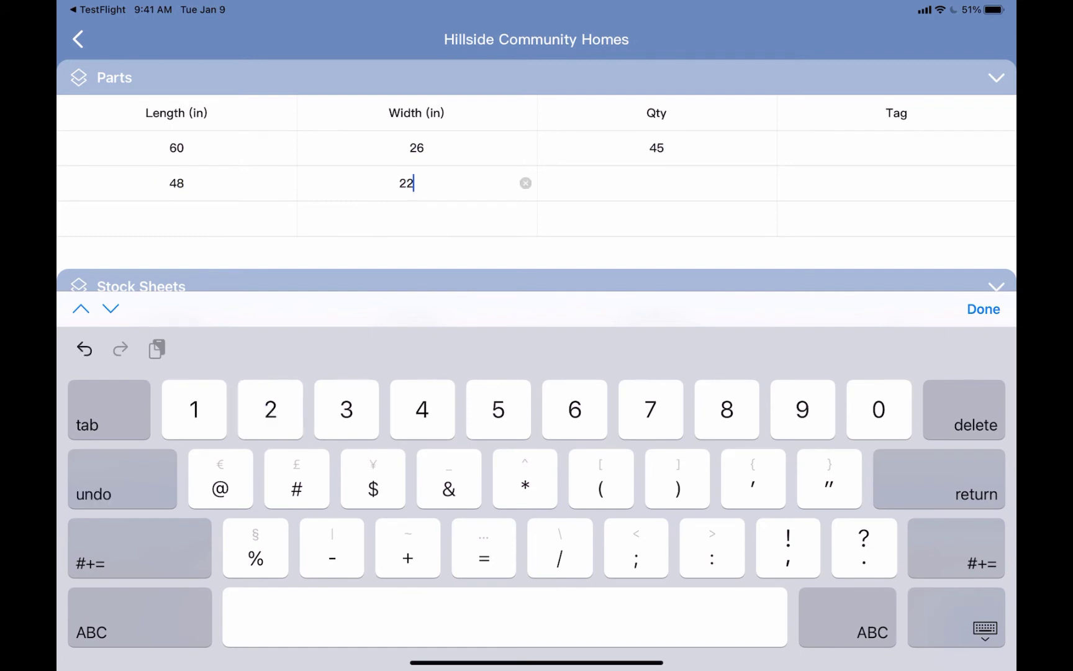
key("Tab")
type("45")
scroll(537, 169, "down", 2)
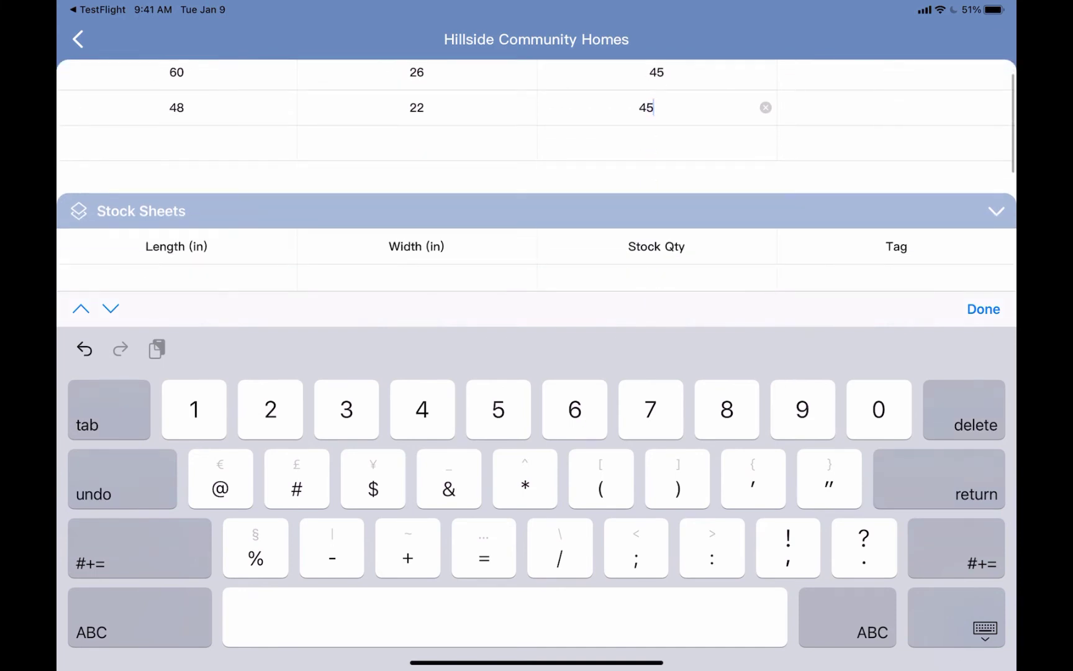
left_click(176, 277)
type("120")
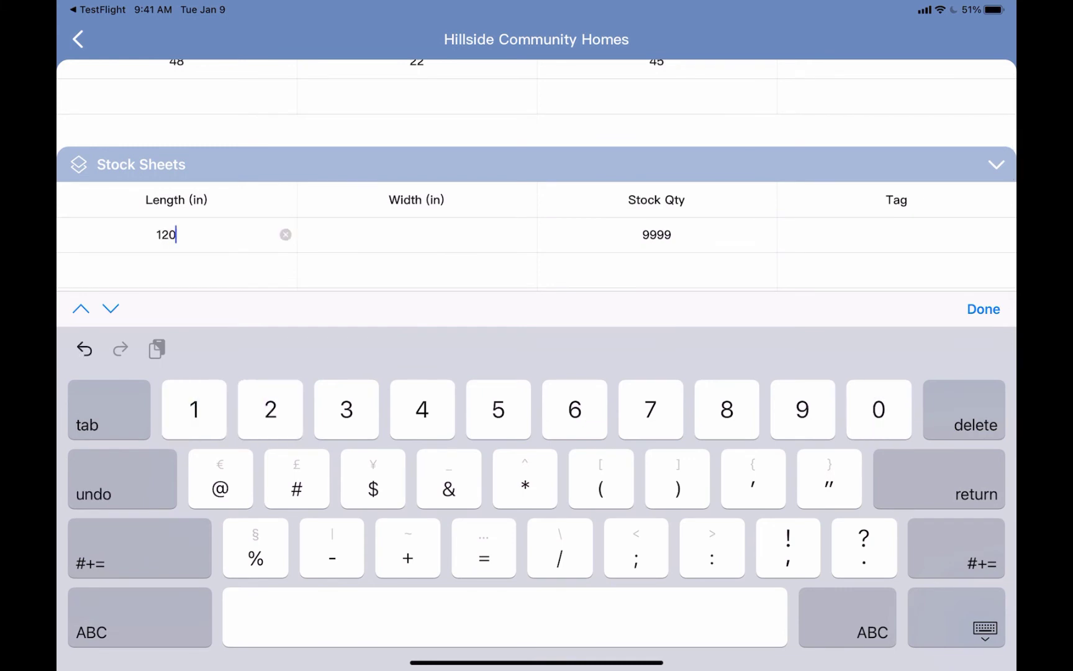
key("Tab")
type("60")
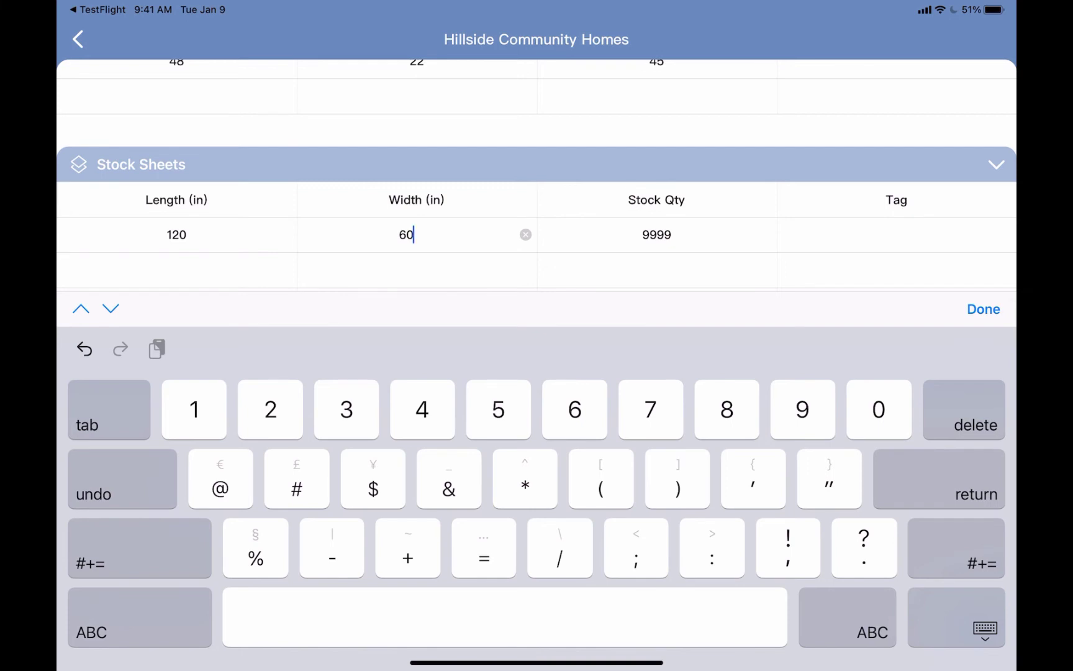
- Finish data entry and run the optimizer to produce three 120×60 cutting layouts
left_click(983, 308)
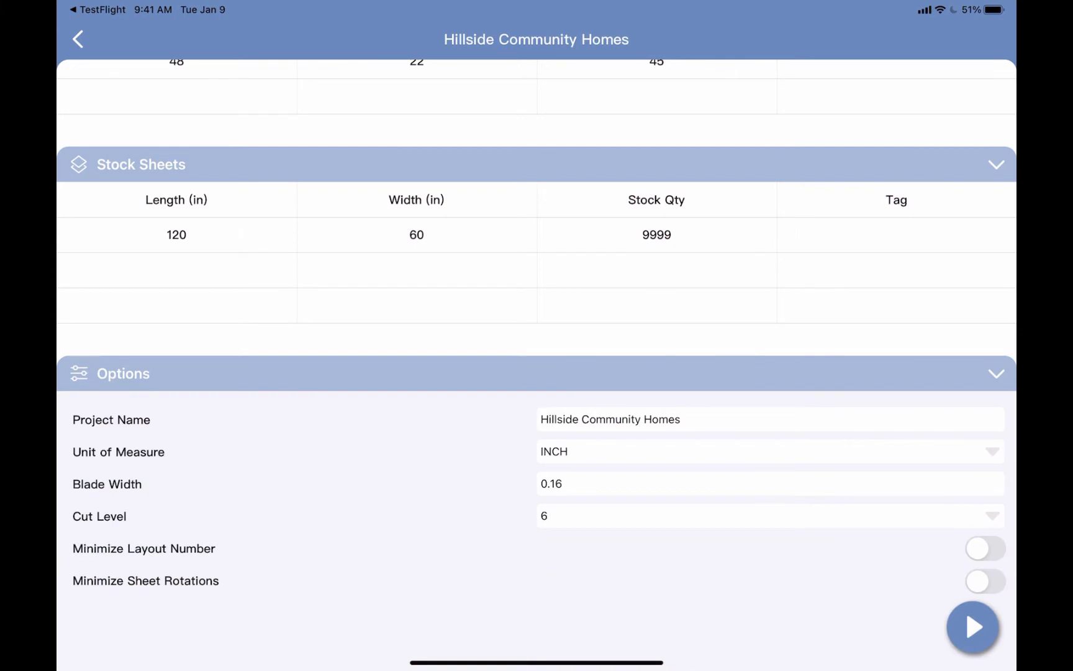
left_click(973, 626)
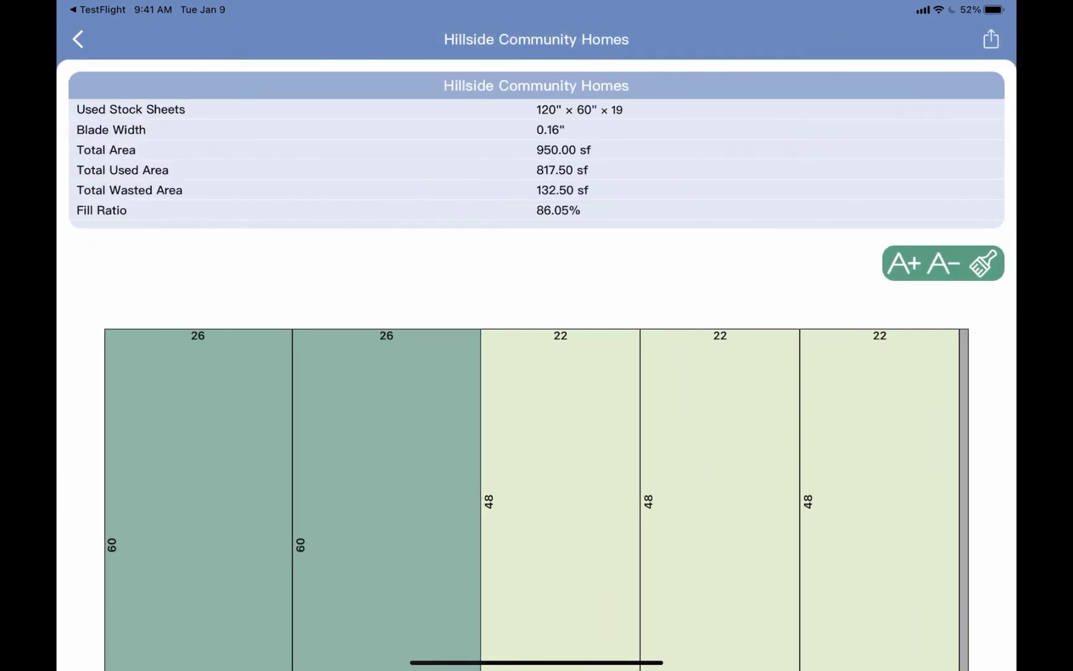
scroll(536, 419, "down", 5)
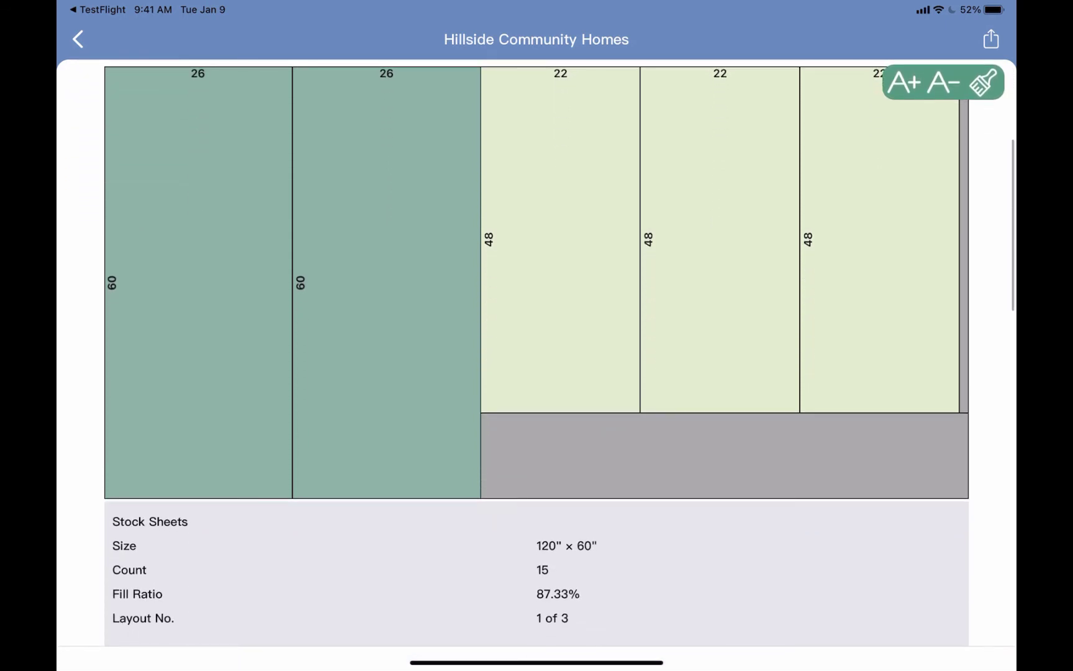
scroll(537, 335, "down", 7)
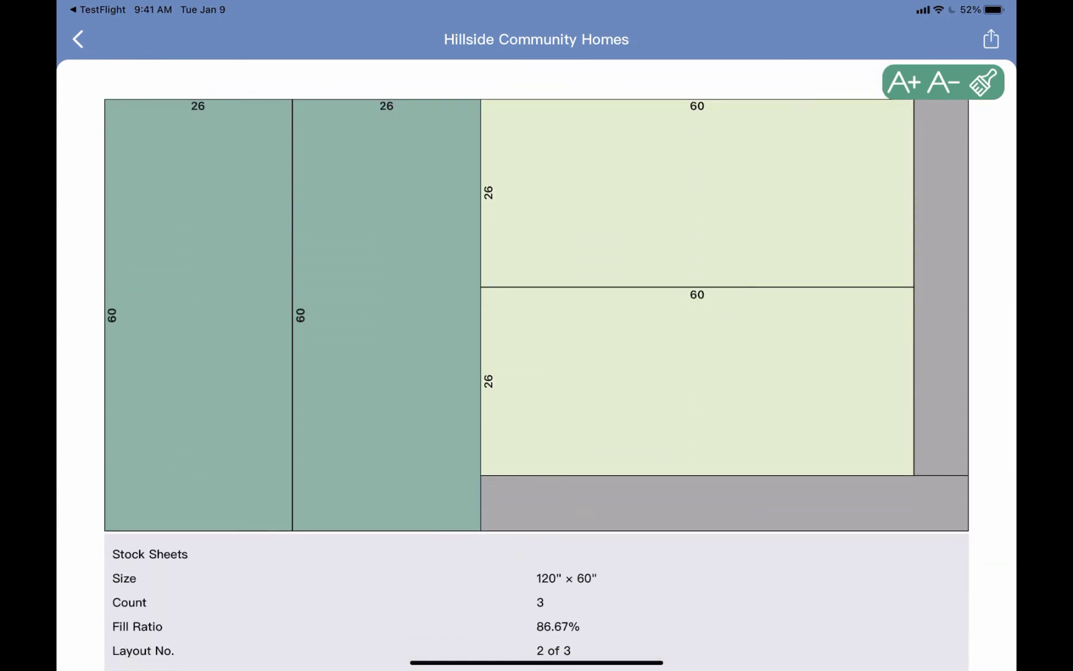
scroll(537, 335, "down", 7)
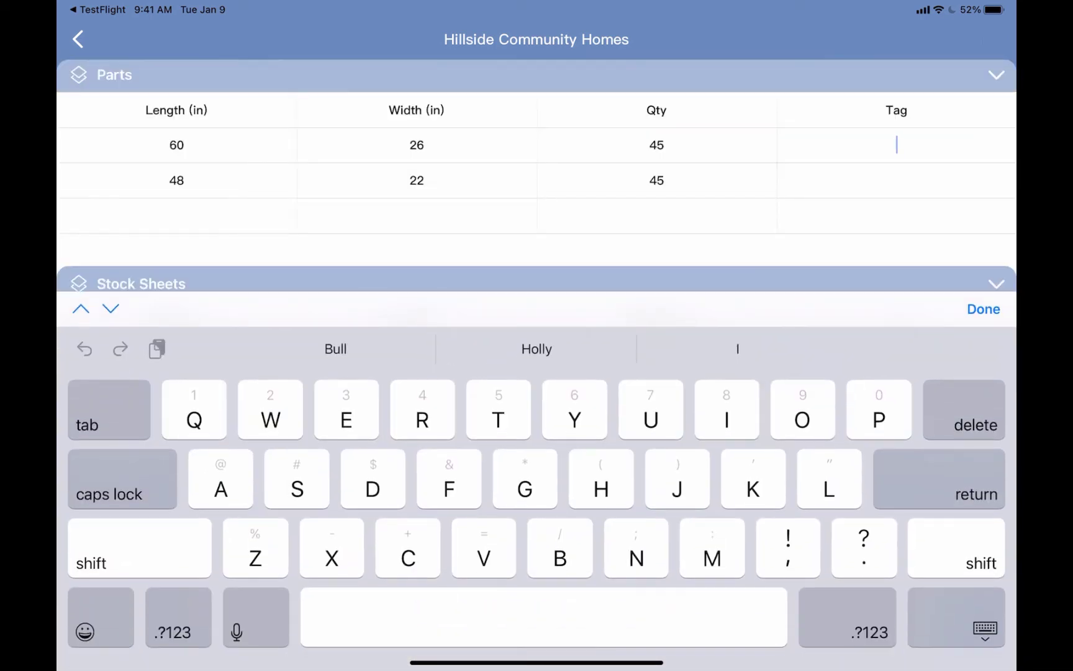
type("Kit")
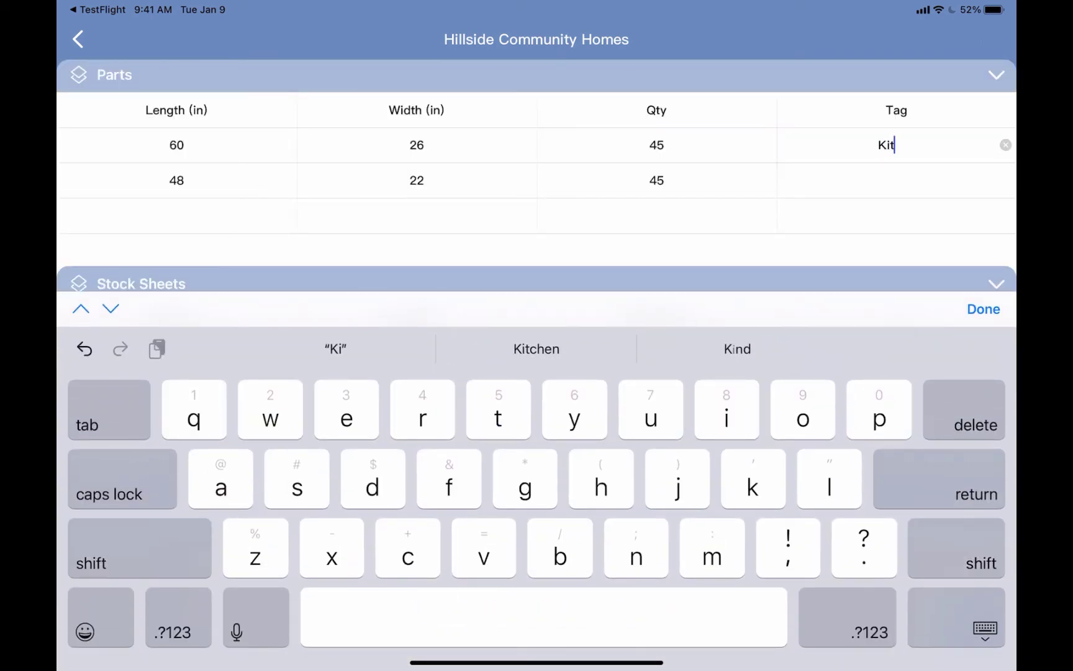
- Enter tag Kit-A1 for the 60×26 part and move to the 48×22 part's tag (Van-A1)
left_click(173, 631)
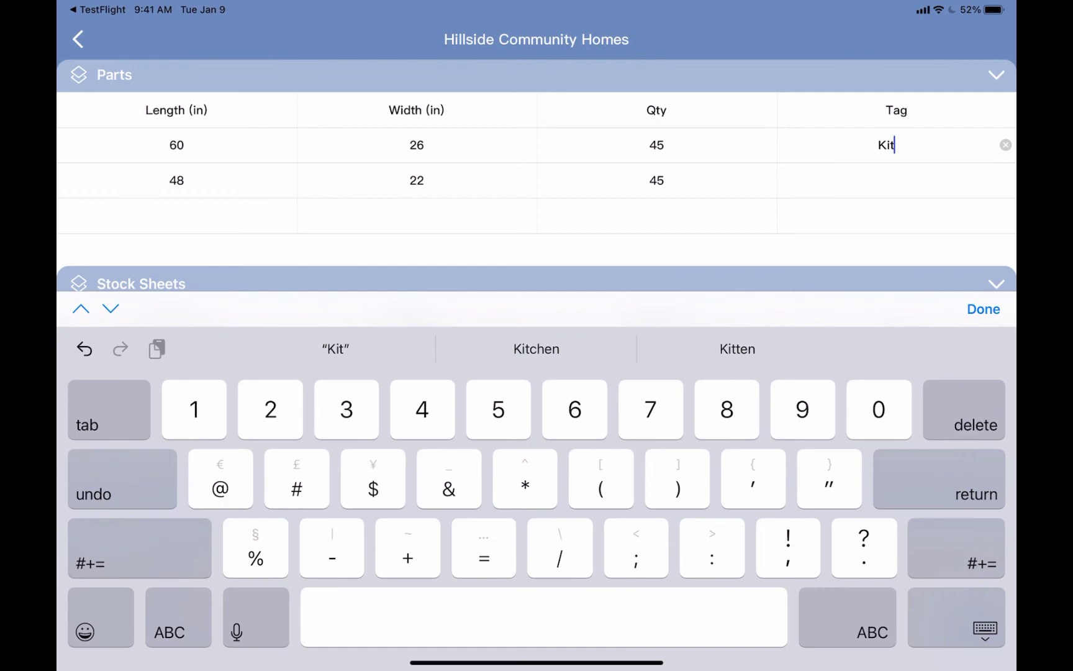
type("-")
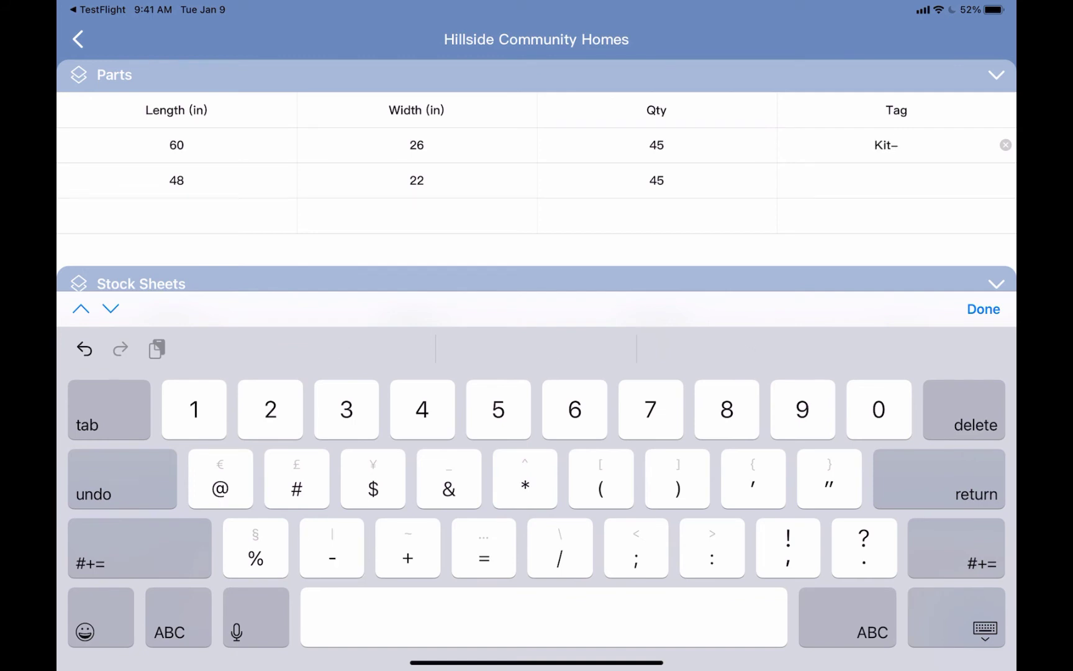
left_click(173, 631)
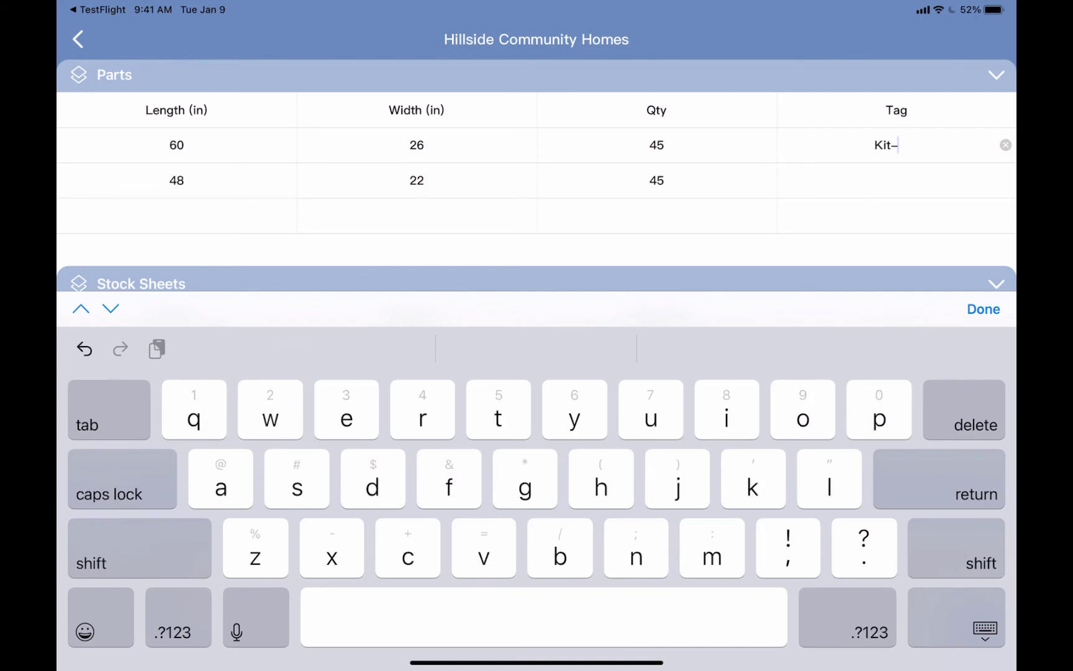
type("A")
left_click(173, 631)
type("1")
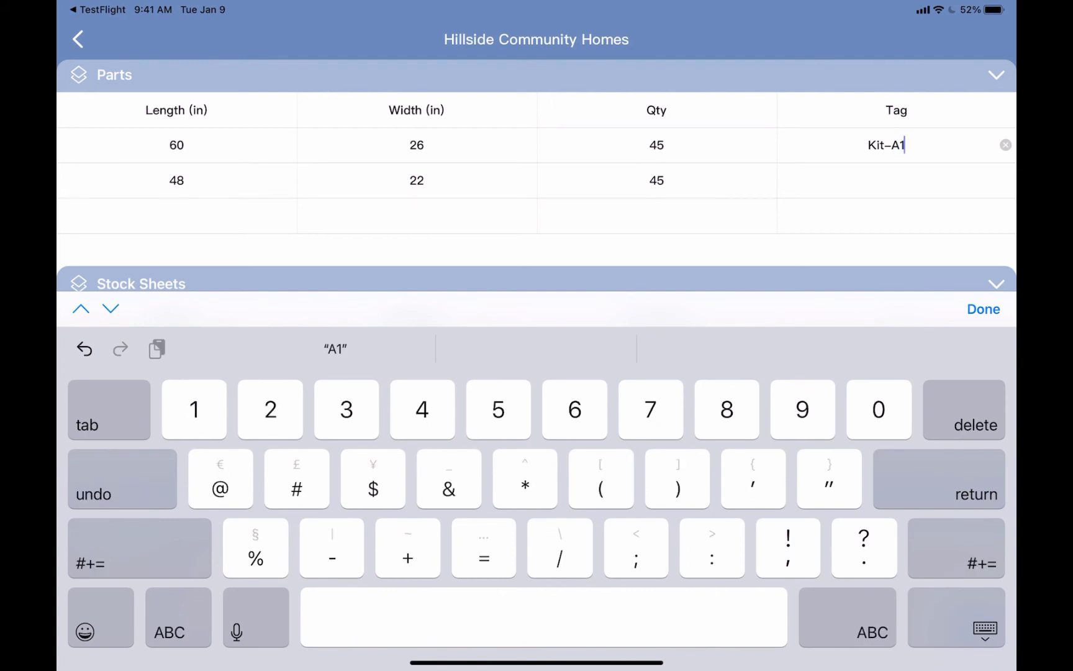
key("Return")
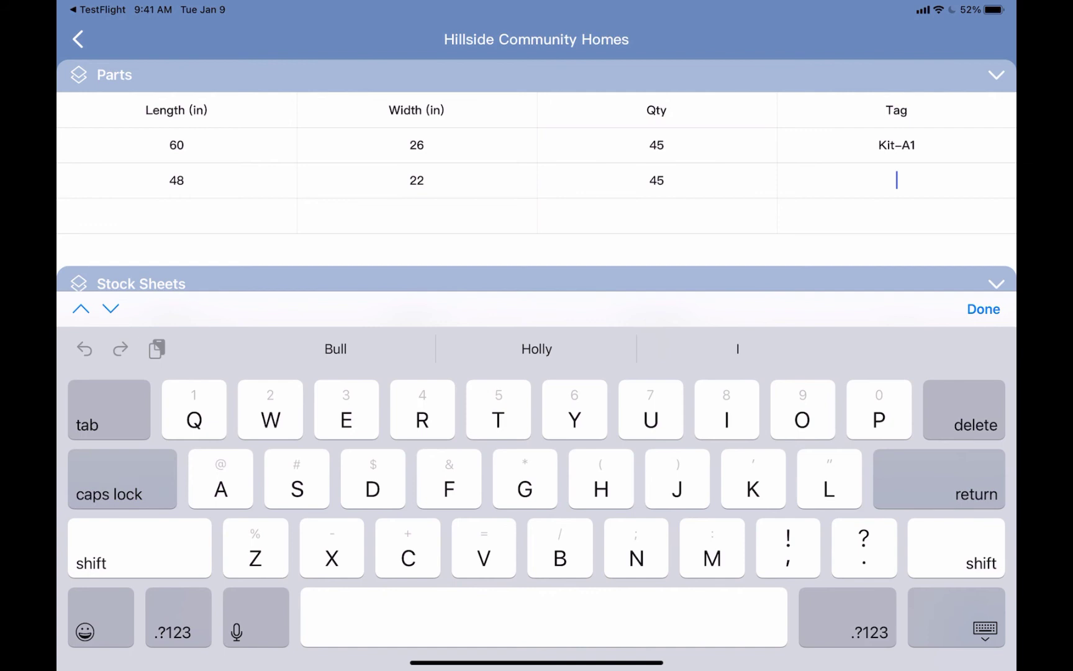
type("Van")
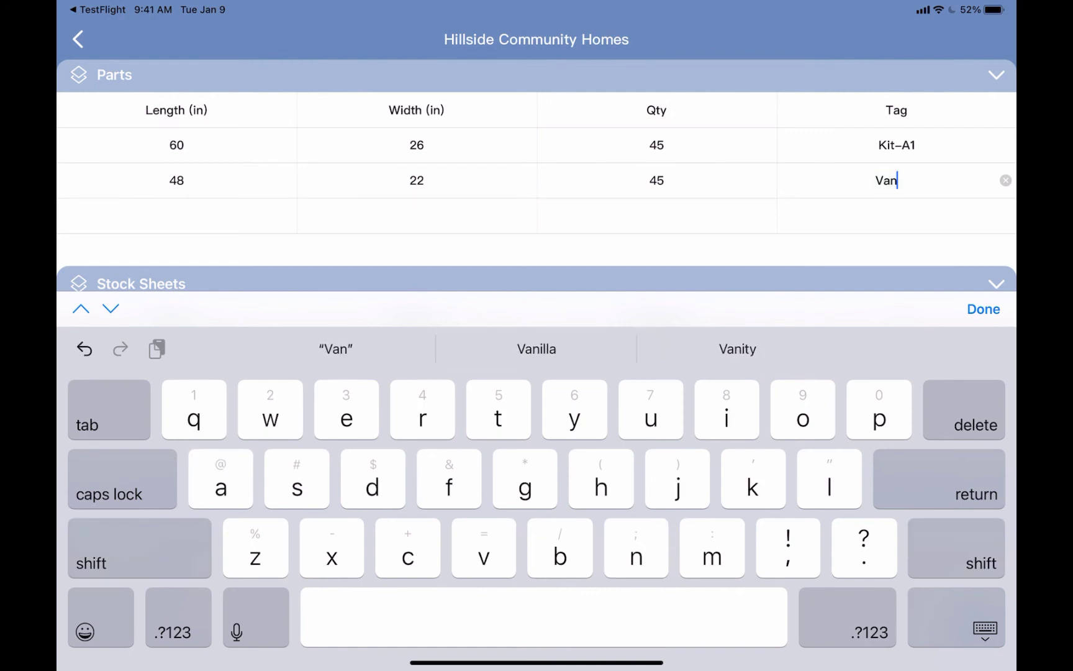
type("-")
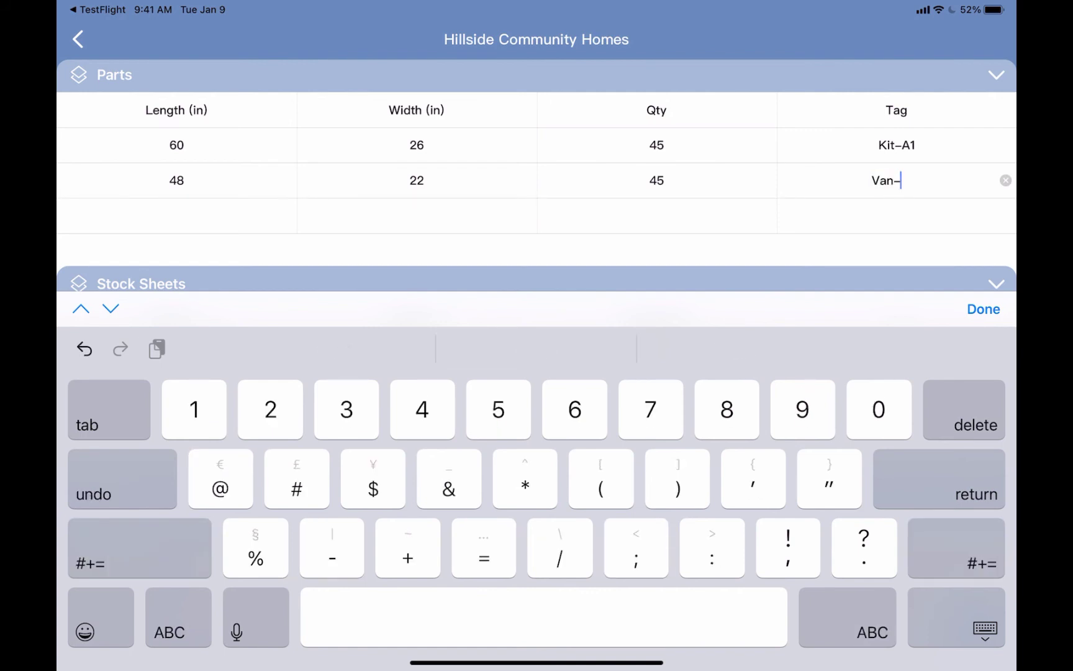
type("A")
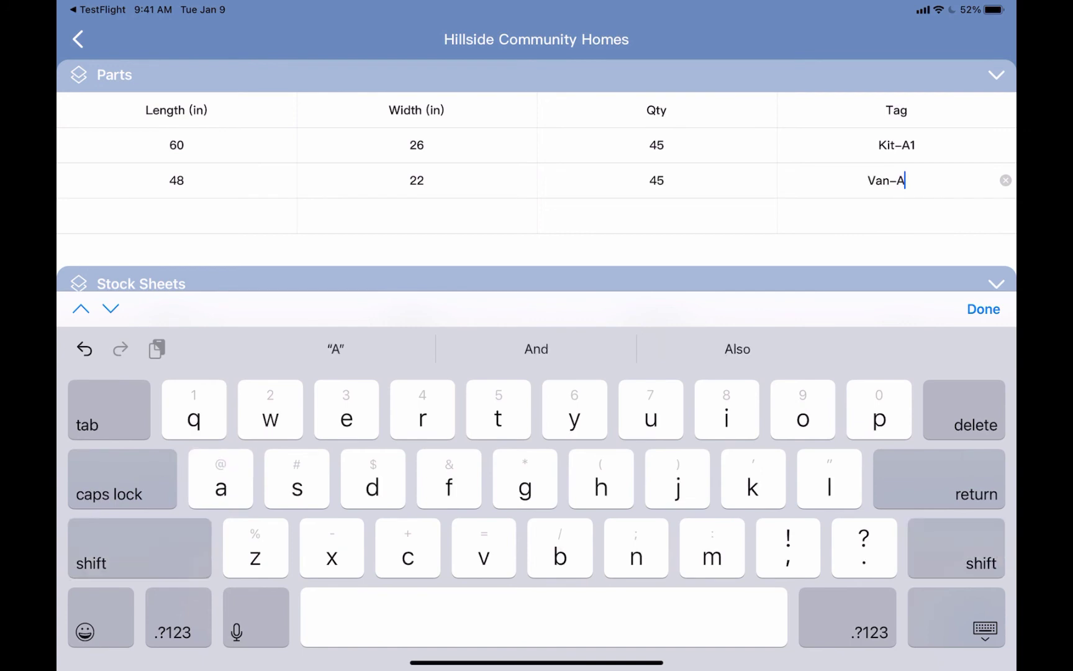
type("1")
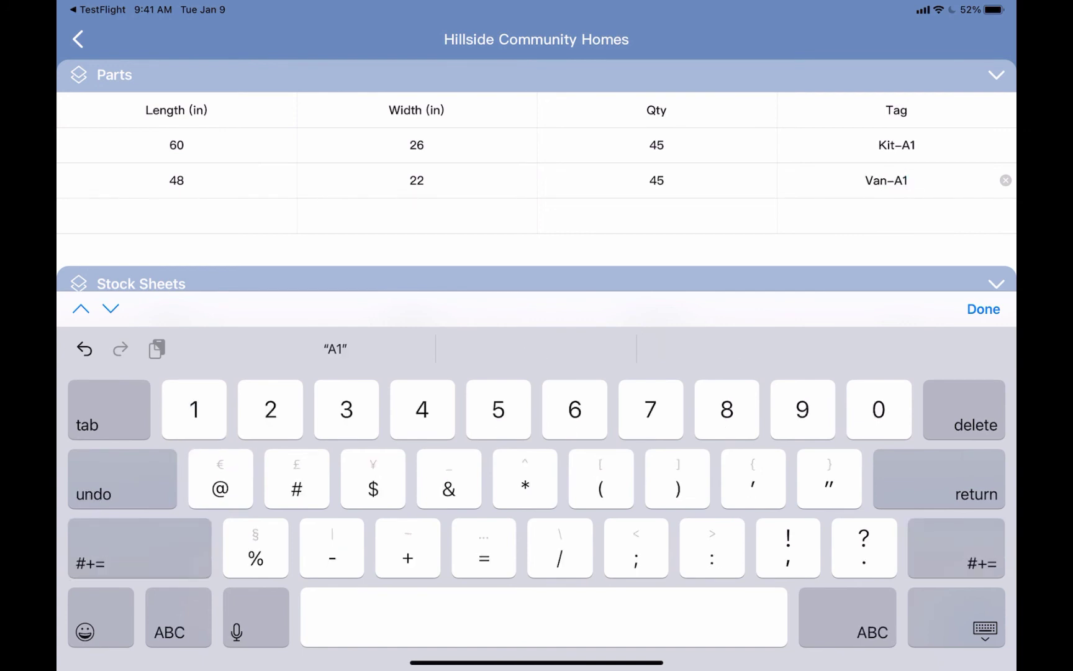
- Finish tagging and rerun the optimizer to produce the three tagged layouts
left_click(985, 628)
left_click(970, 628)
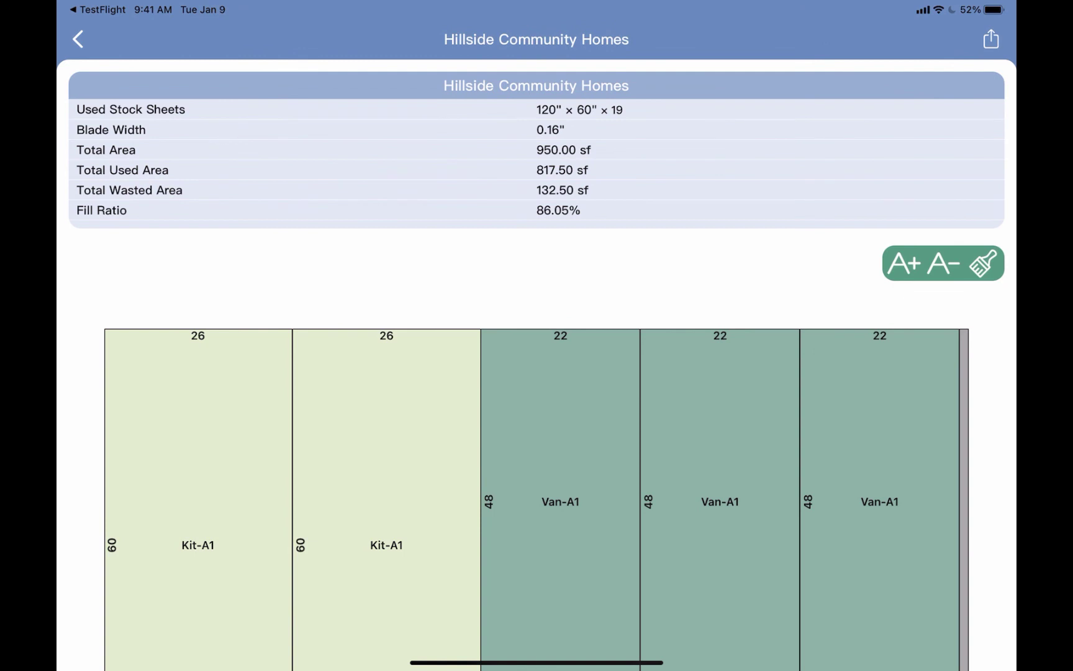
scroll(537, 377, "down", 5)
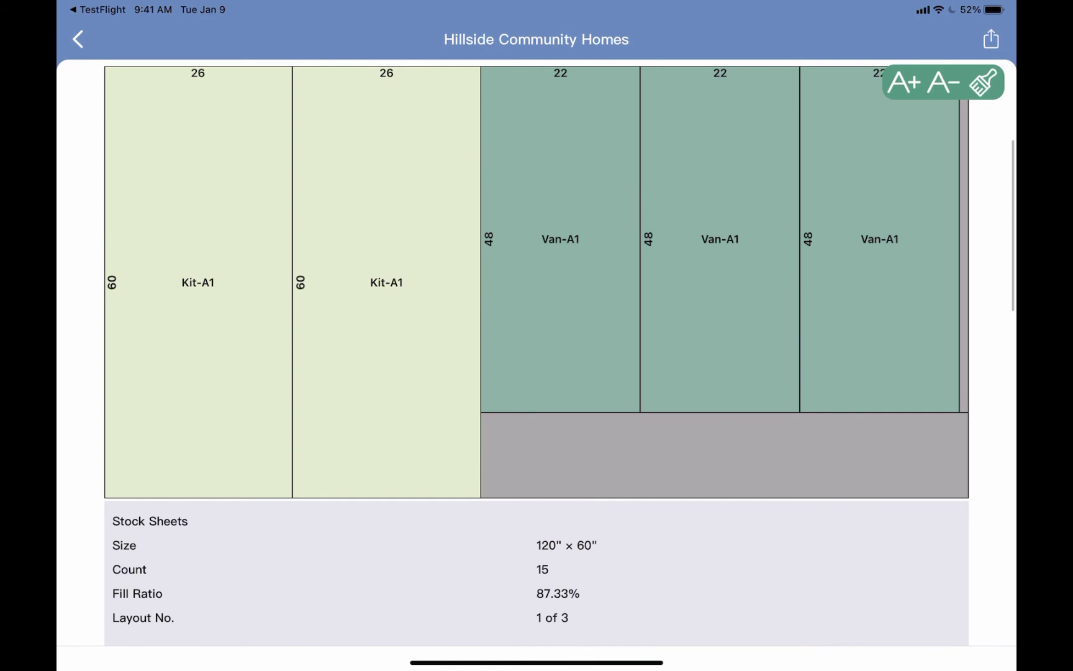
scroll(537, 378, "down", 10)
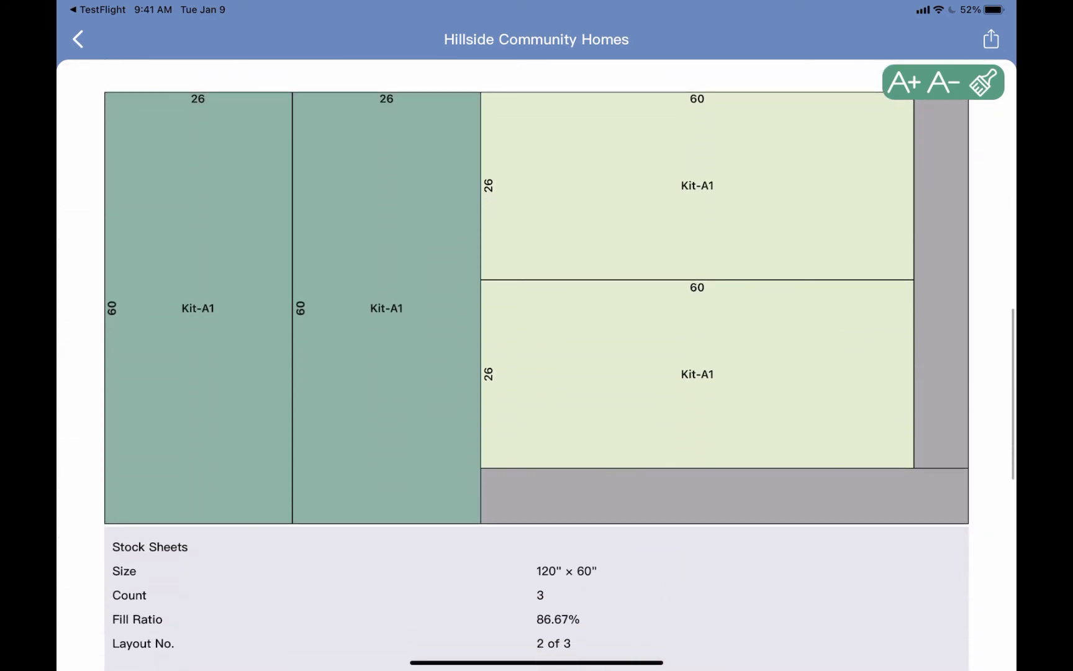
scroll(537, 335, "down", 10)
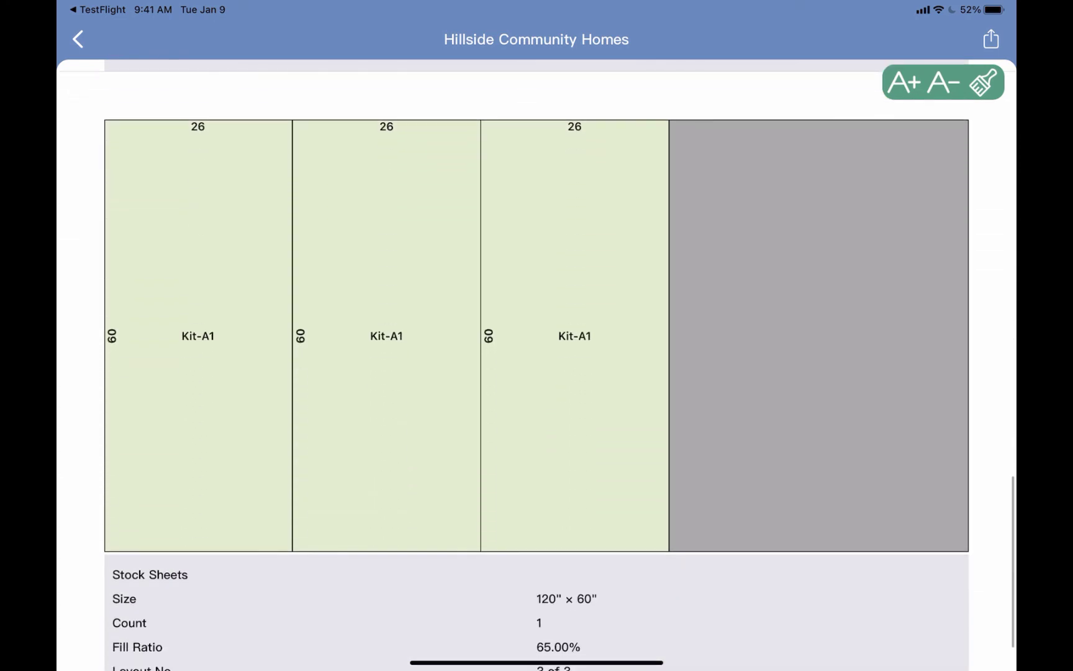
scroll(537, 336, "down", 1)
scroll(536, 336, "down", 1)
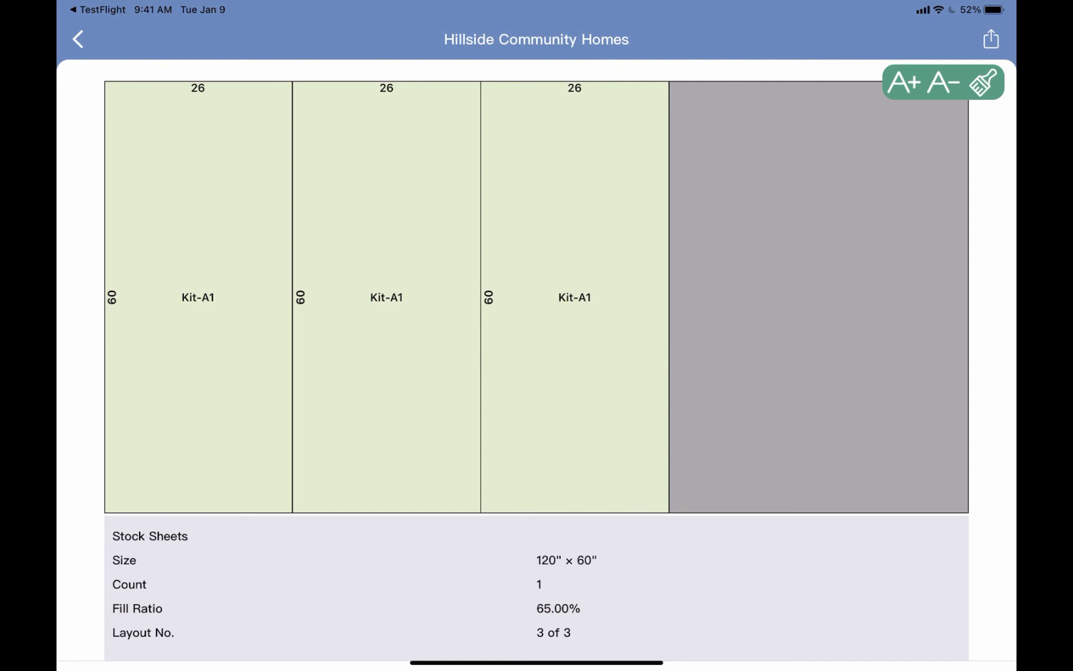
- View the PDF and CAD export options, then go back twice to the project setup
left_click(990, 39)
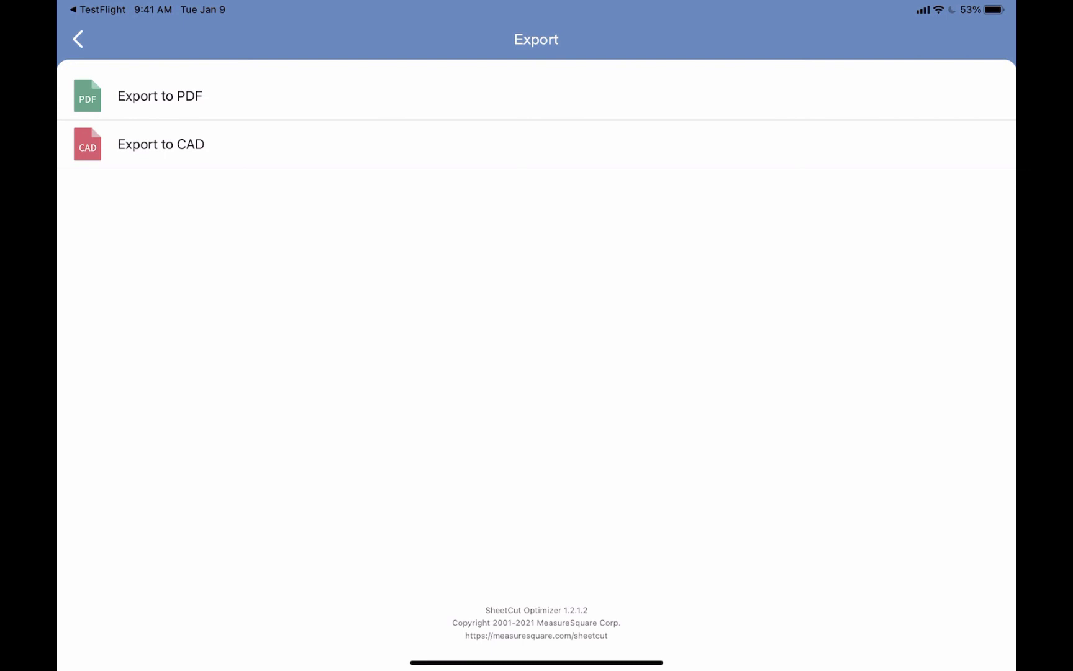
left_click(79, 38)
left_click(78, 39)
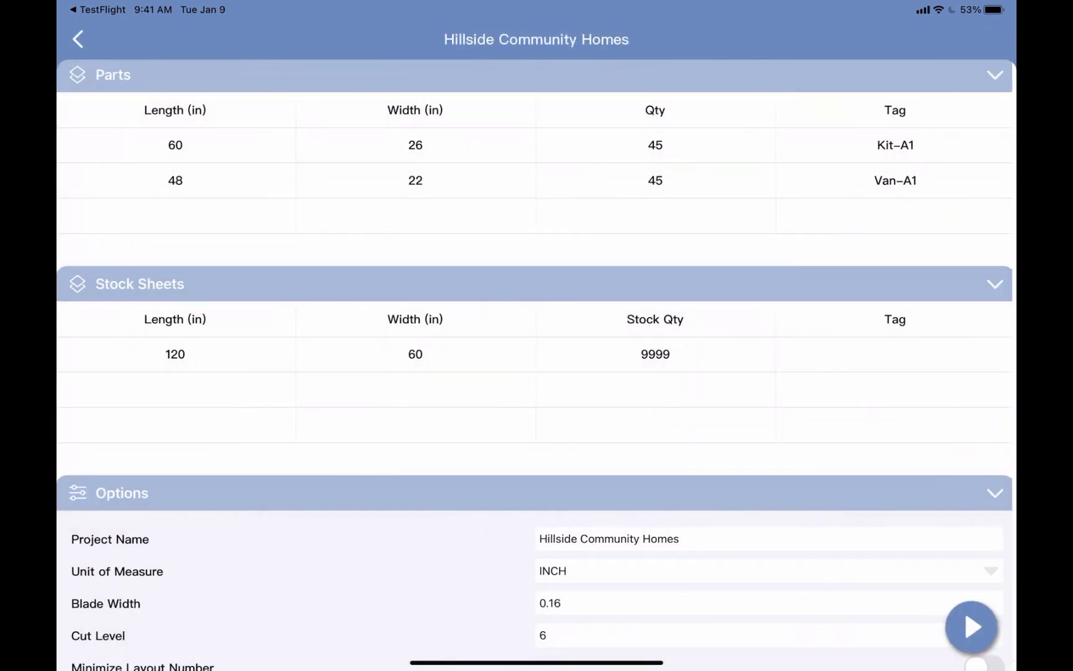
scroll(537, 360, "down", 3)
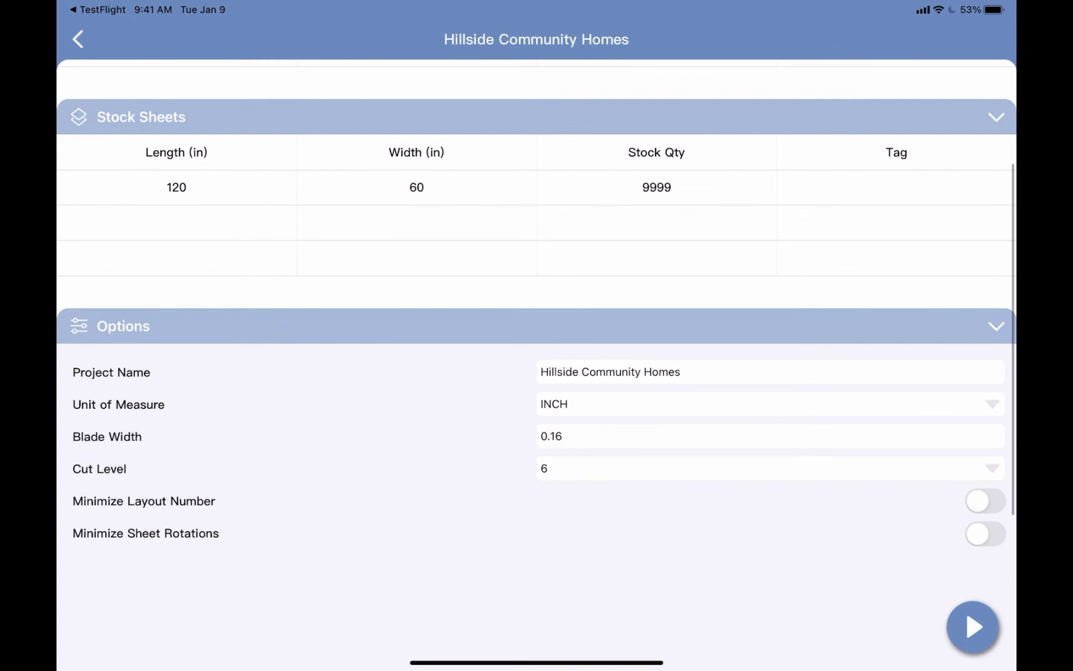